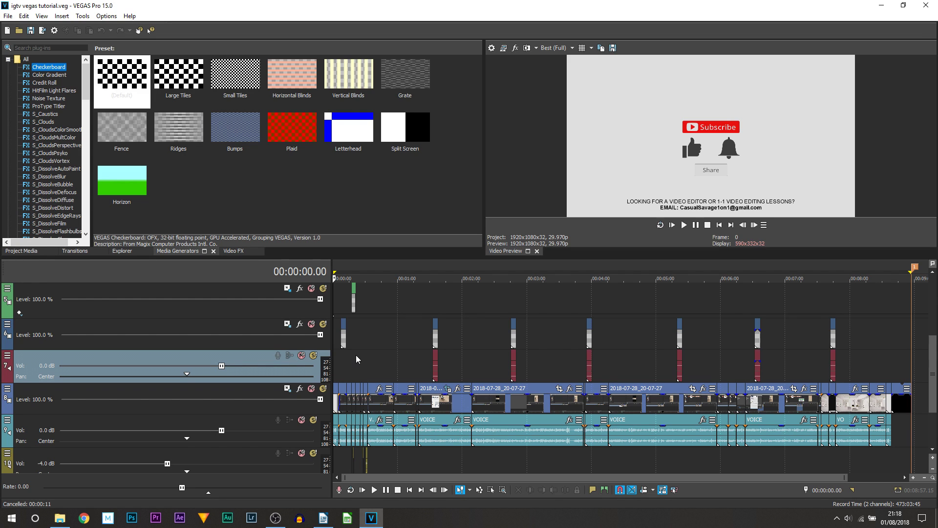
Step: Select the full 00:08:57.15 project length on the timeline
double_click(429, 262)
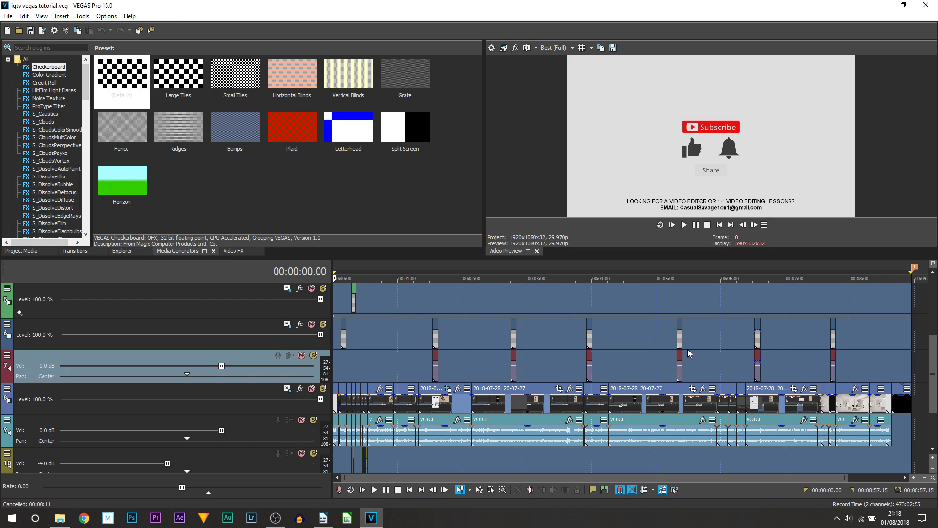
Step: Mark a 24-second loop region from 00:00:05 to 00:00:29 on the timeline
scroll(376, 324, up, 5)
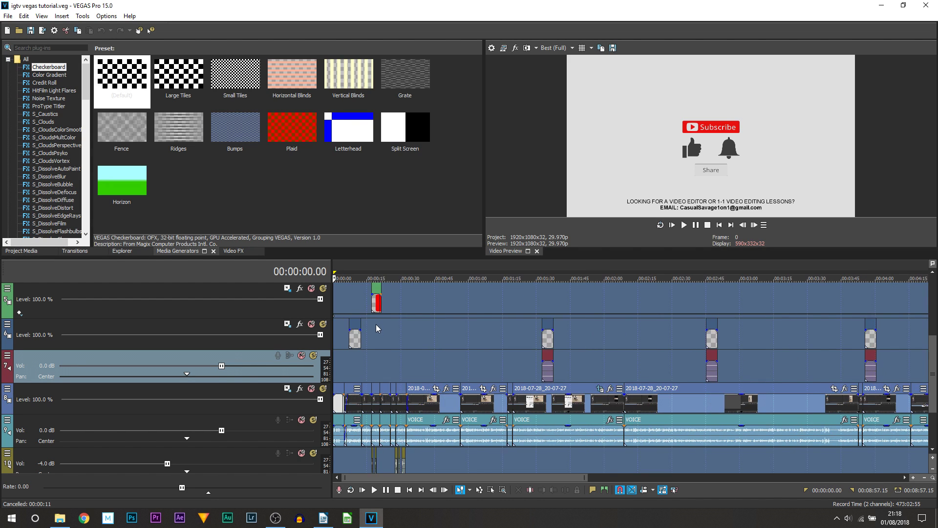
double_click(338, 402)
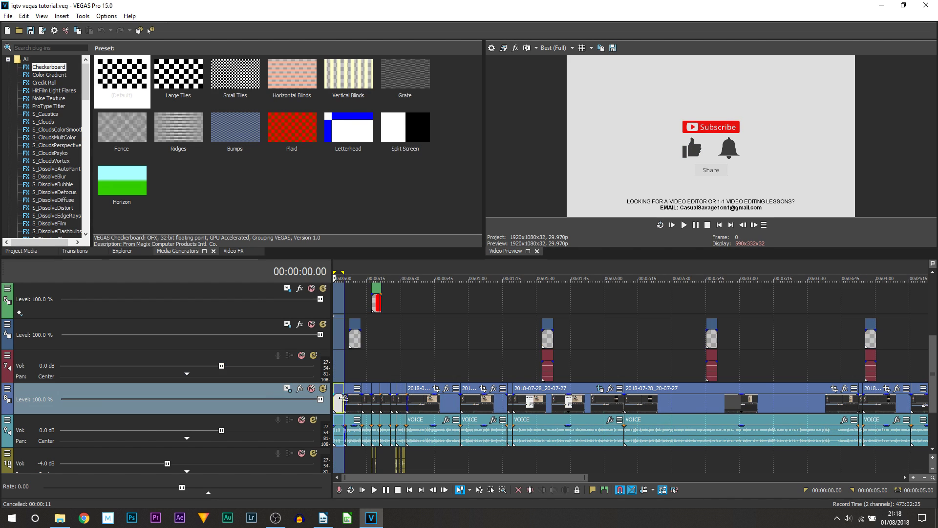
scroll(373, 337, up, 3)
drag(367, 362, 532, 371)
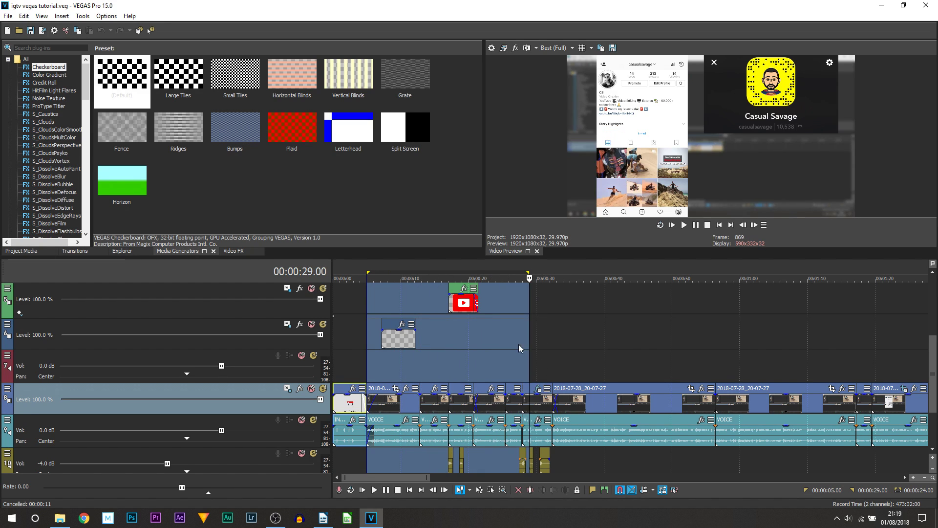
click(363, 307)
click(367, 296)
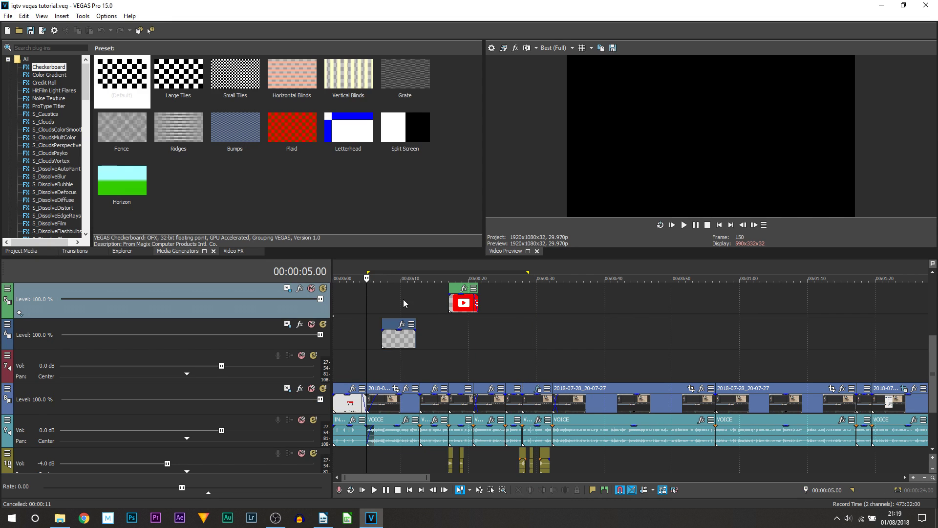
click(526, 295)
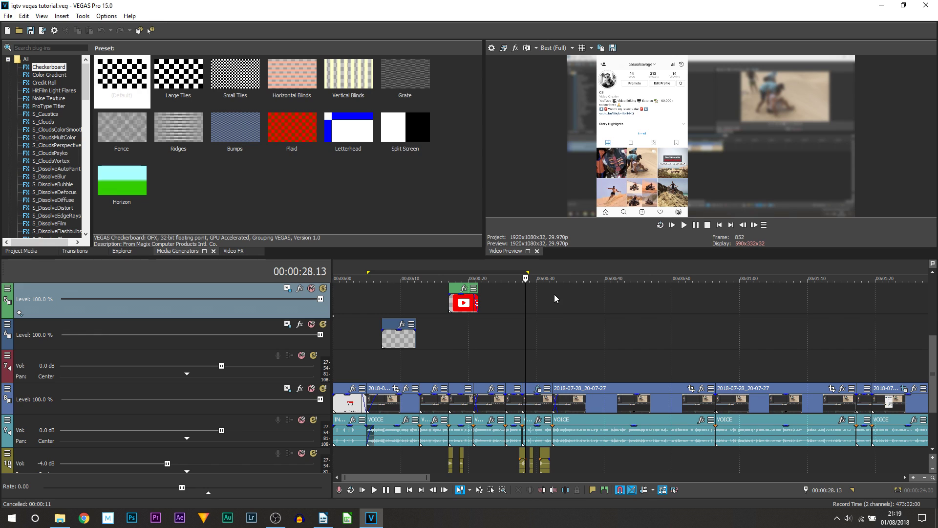
click(8, 17)
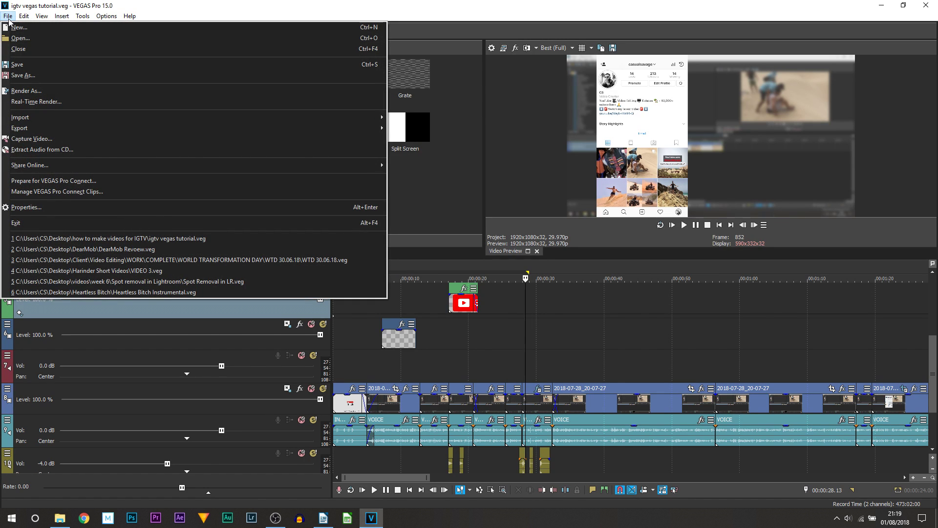
Step: Show the Share Online options for Facebook, Vimeo and YouTube from the File menu
mouse_move(58, 170)
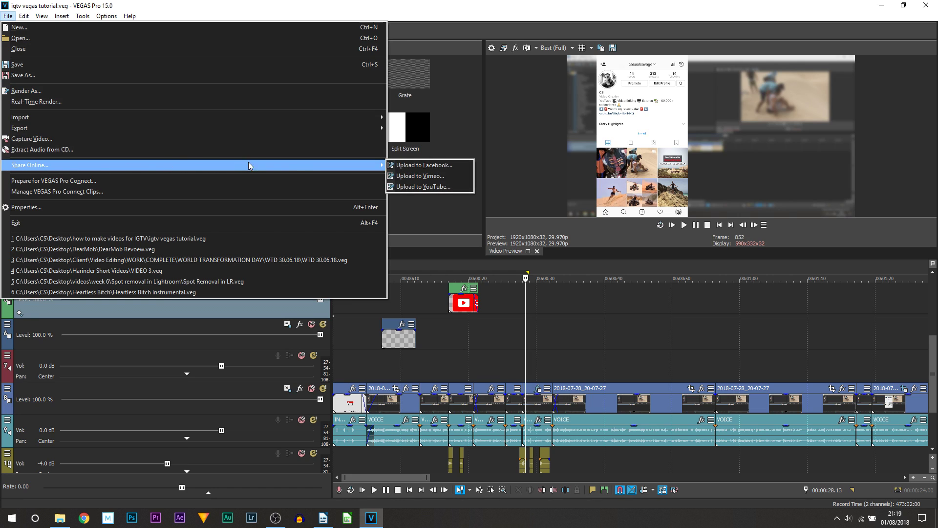
Step: Set up a YouTube upload with tags 'IGTV, instagram, tutorial' and the title pasted as description
click(432, 186)
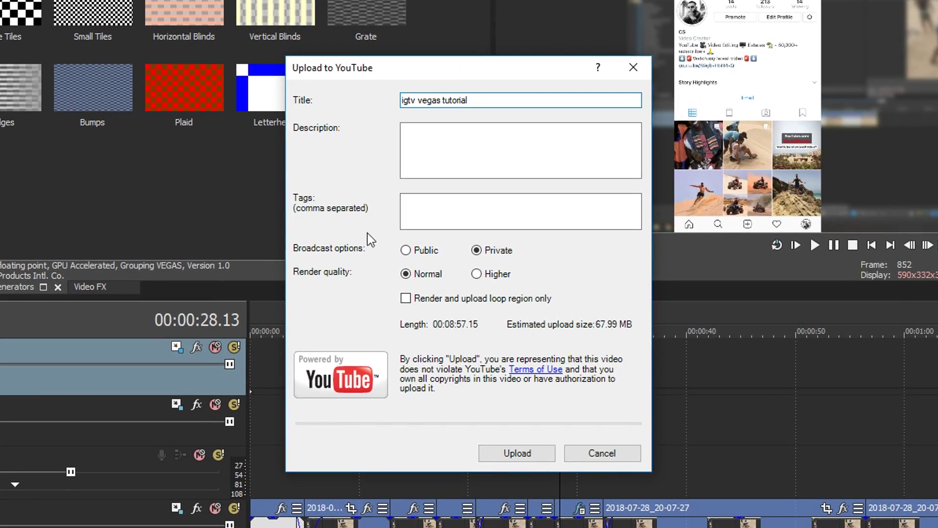
click(442, 215)
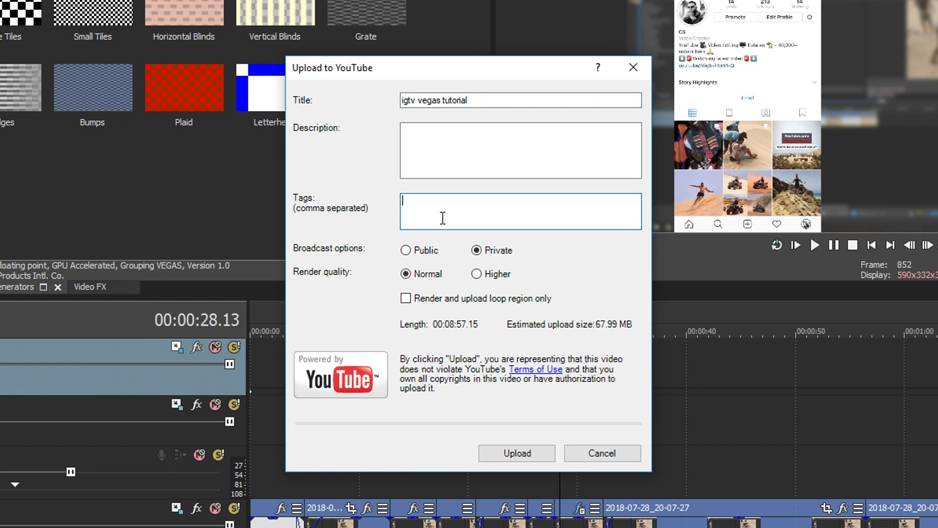
text(IGTV, instagram, tuto)
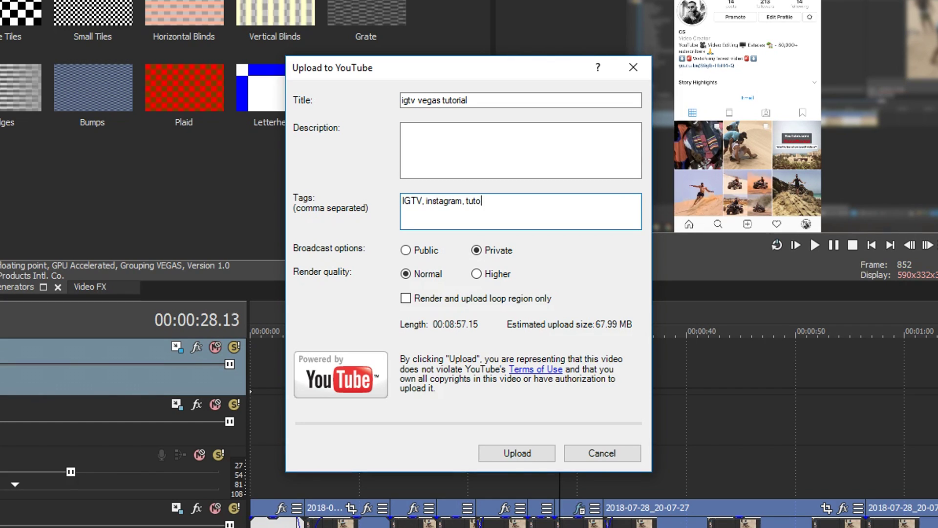
text(rial)
key(shift+Tab)
key(shift+Tab)
key(ctrl+c)
click(471, 150)
key(ctrl+v)
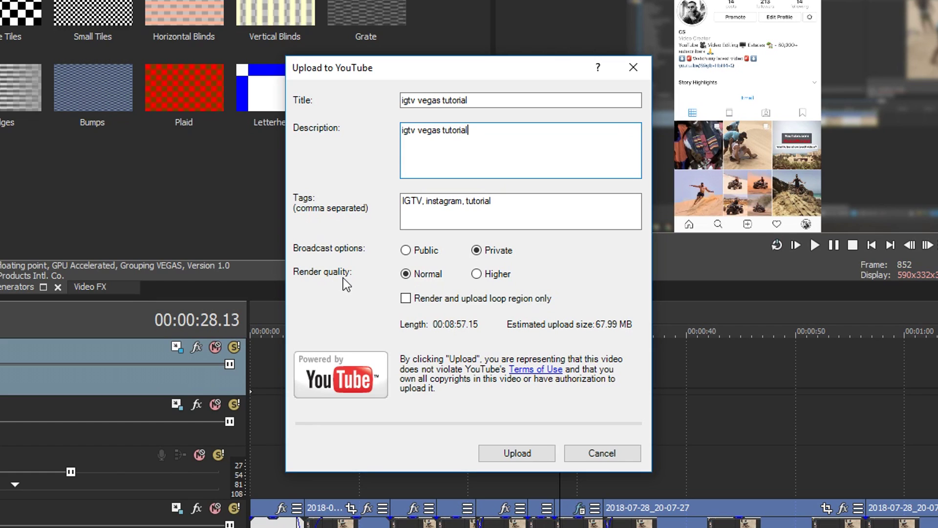
Step: Choose Higher render quality, restrict the upload to the loop region, and start uploading
click(497, 277)
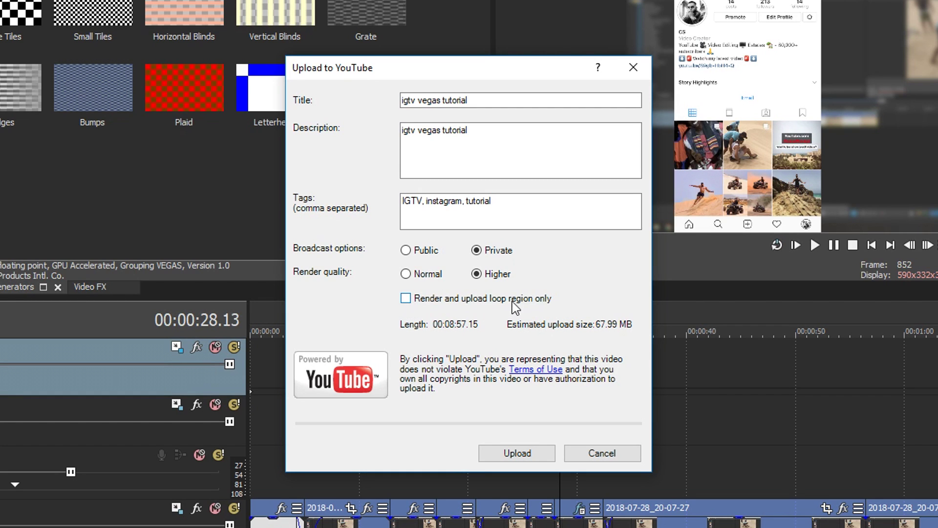
drag(502, 59, 196, 45)
drag(335, 59, 322, 62)
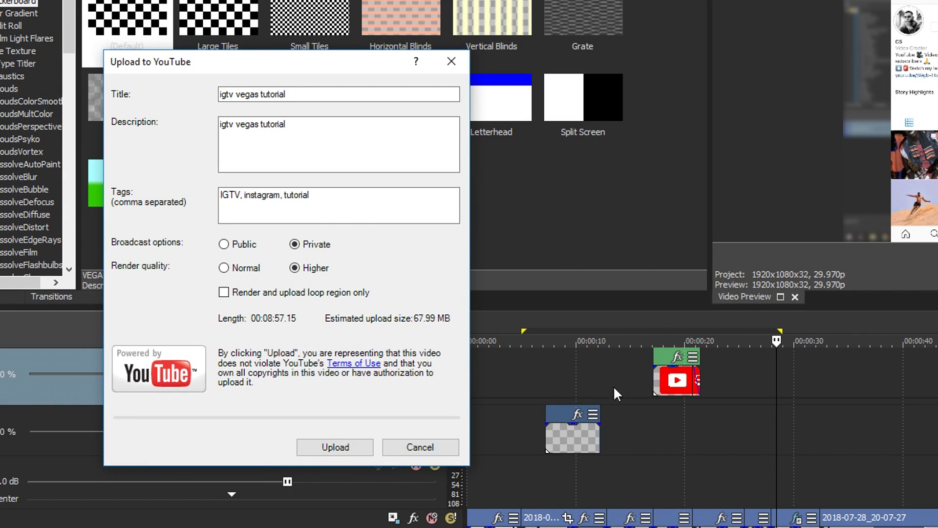
click(264, 294)
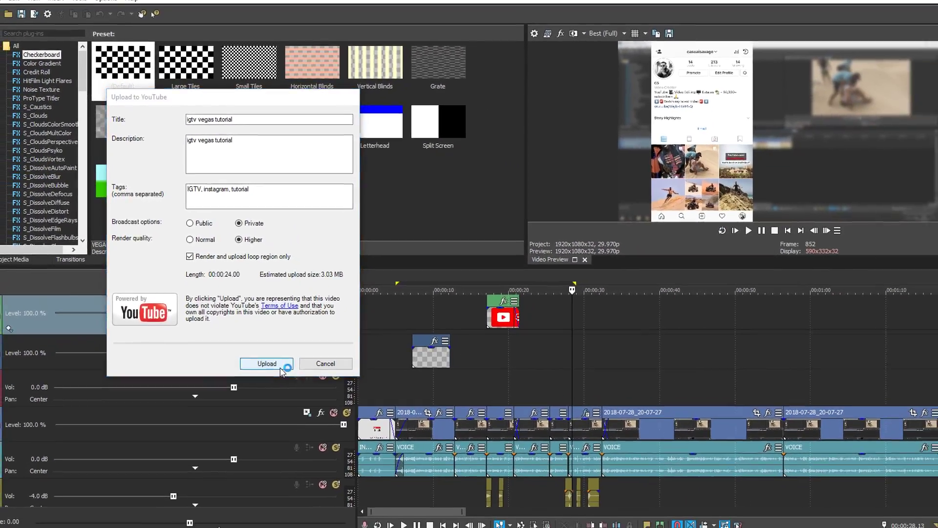
click(297, 386)
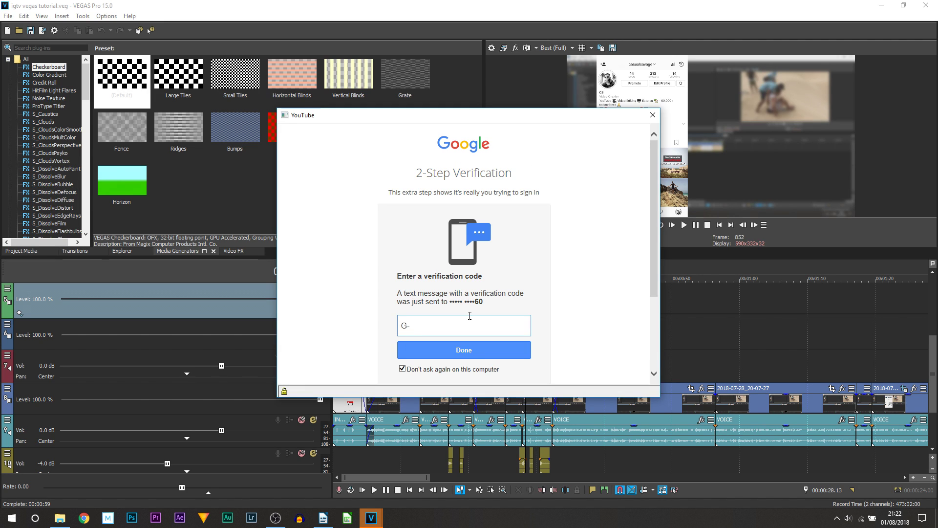
Step: Enter the 2-Step Verification code to continue the YouTube sign-in
key(Return)
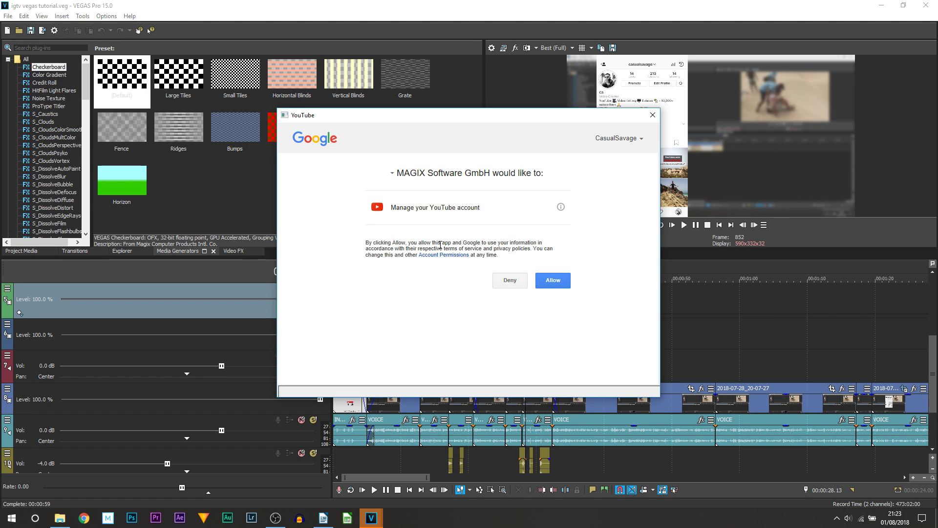
Step: Allow MAGIX Software GmbH to manage the YouTube account, then close the completed-upload notice
click(564, 282)
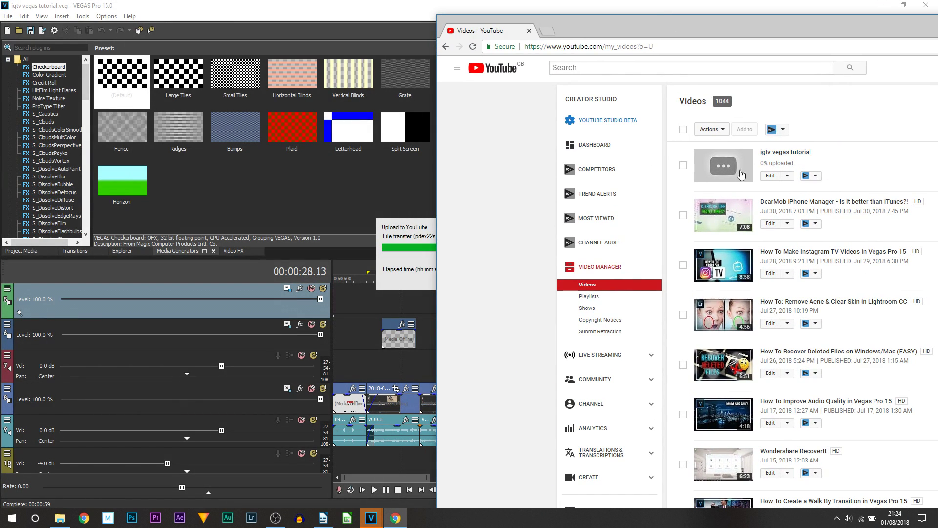
drag(717, 26, 825, 8)
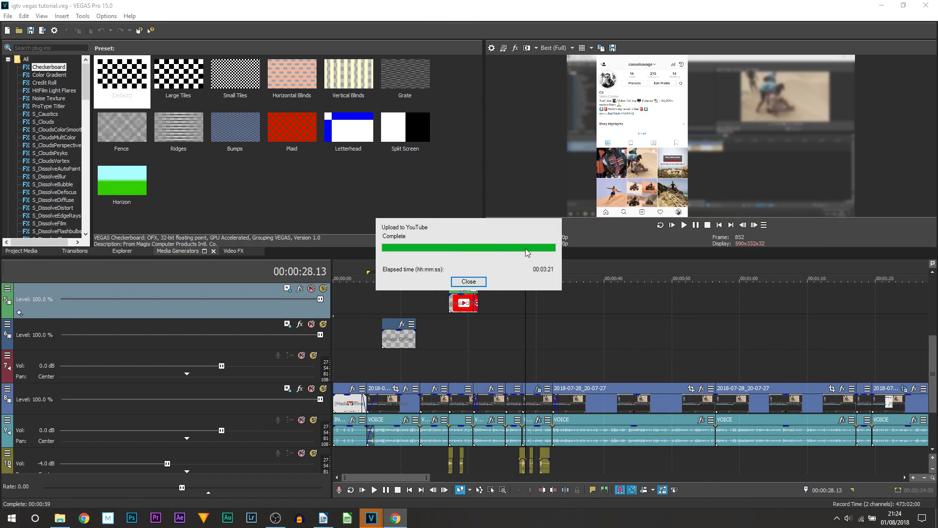
click(469, 282)
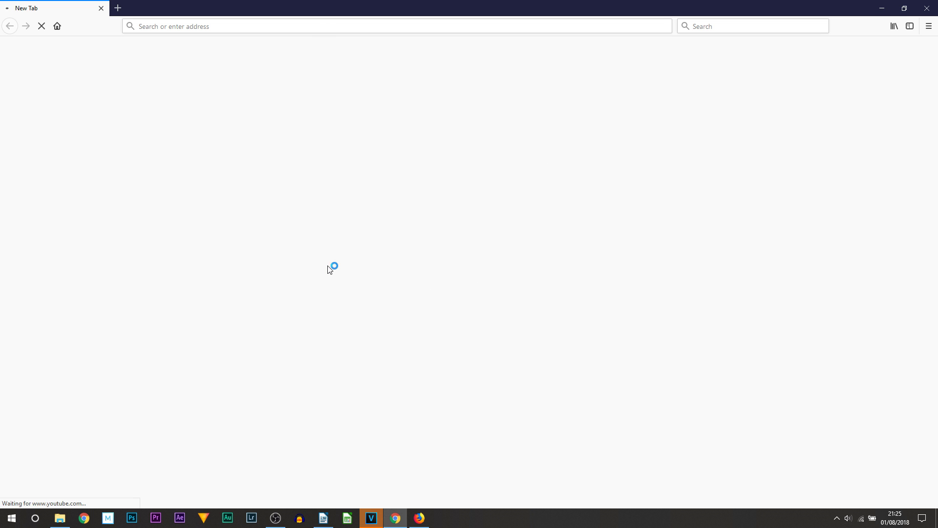
Step: Close the stray Firefox window and bring up the YouTube video list in Chrome
click(927, 8)
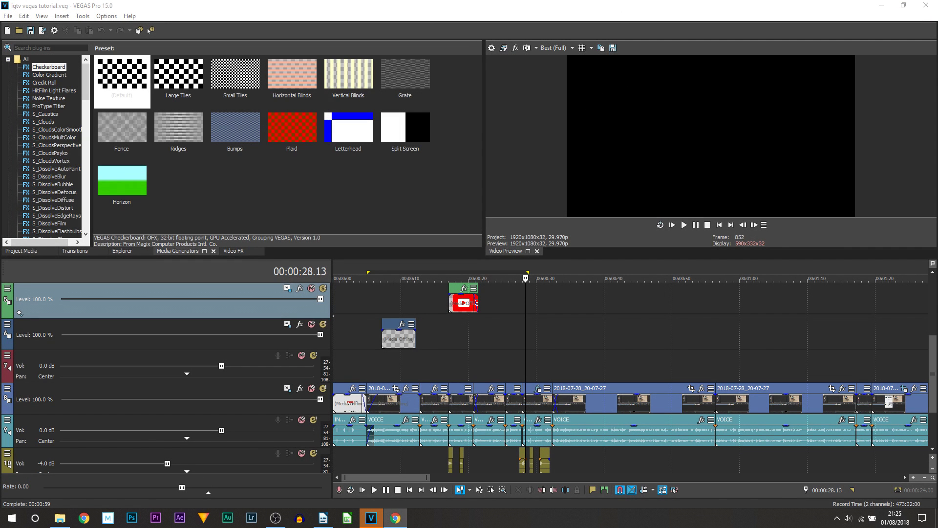
click(396, 518)
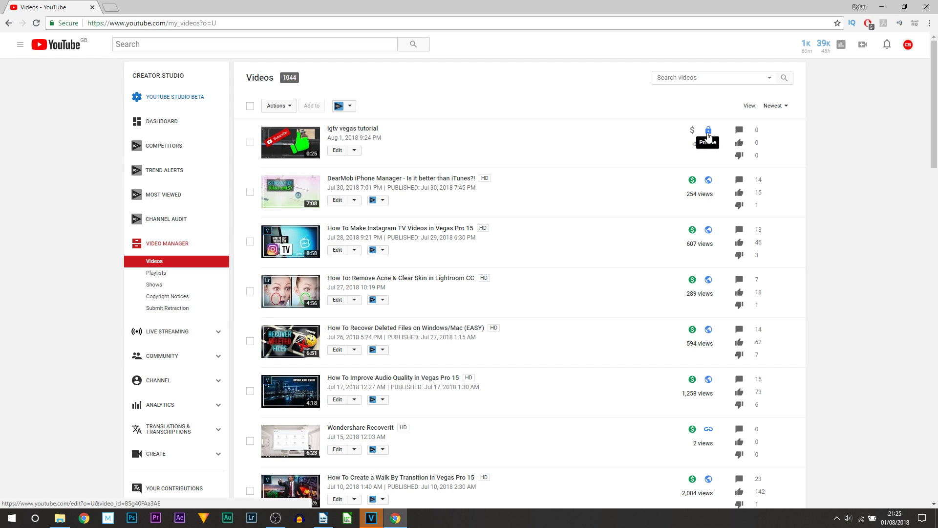
Step: Check the igtv vegas tutorial title and description on its edit page, then play it
click(338, 153)
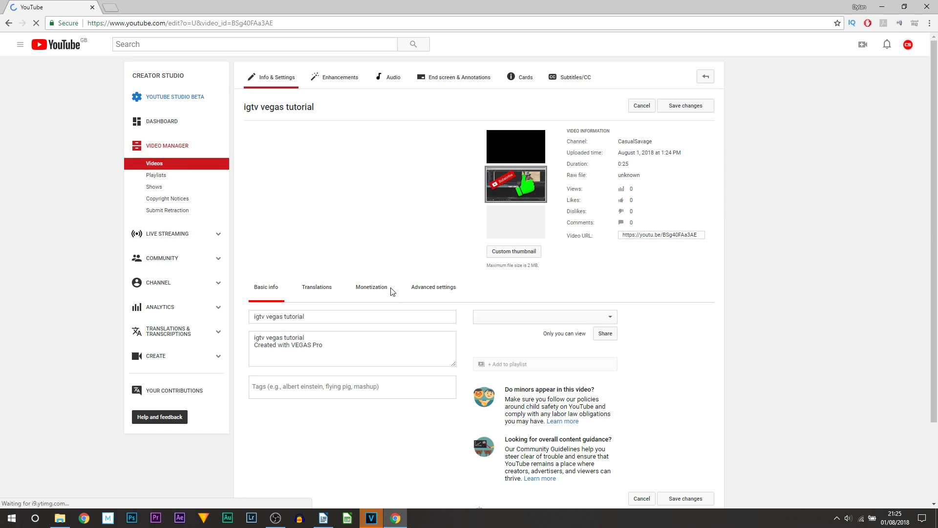
triple_click(347, 316)
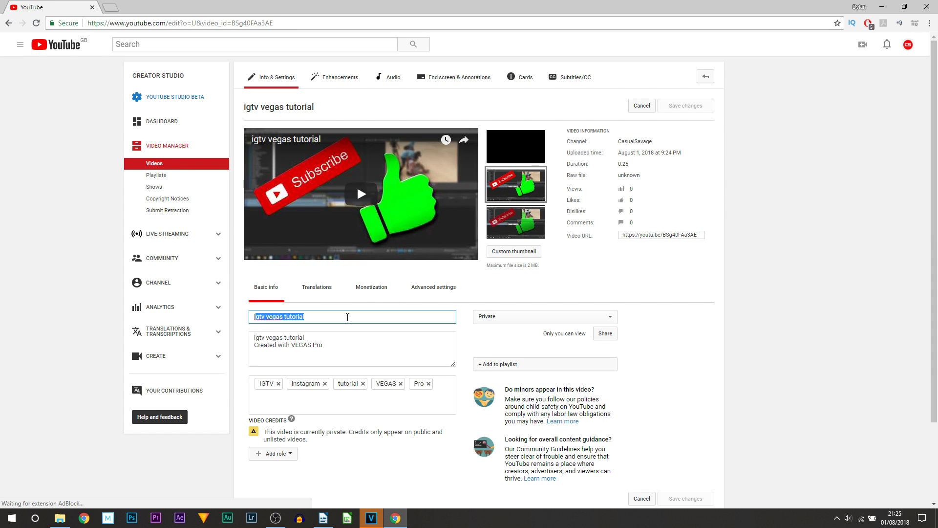
scroll(304, 297, down, 1)
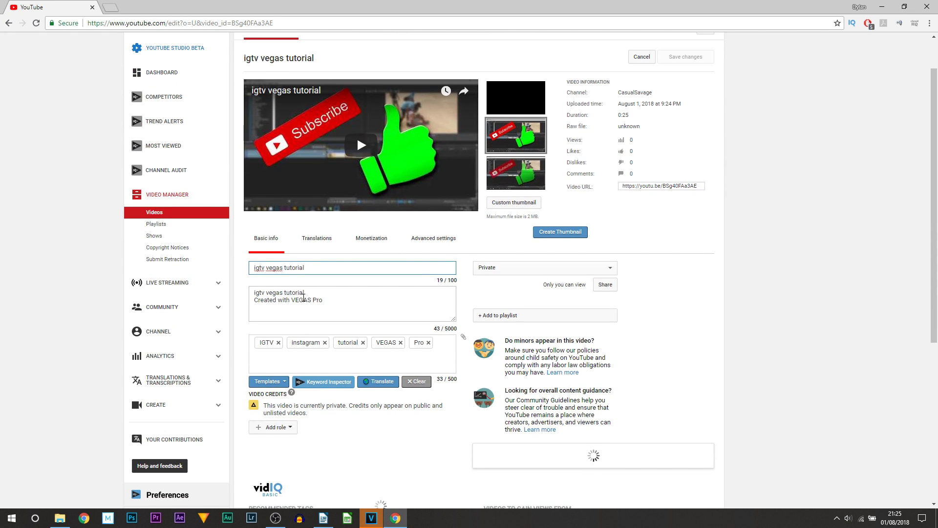
drag(304, 296, 178, 282)
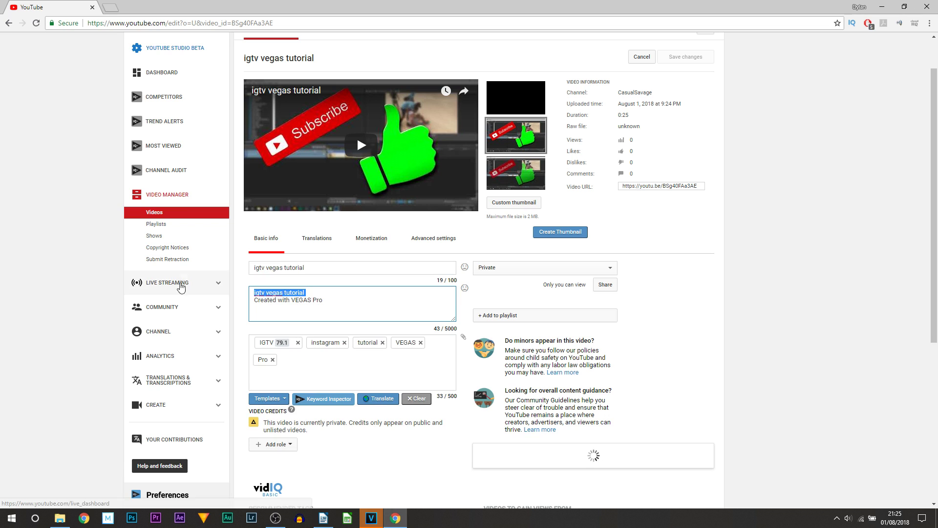
triple_click(338, 300)
drag(338, 299, 248, 323)
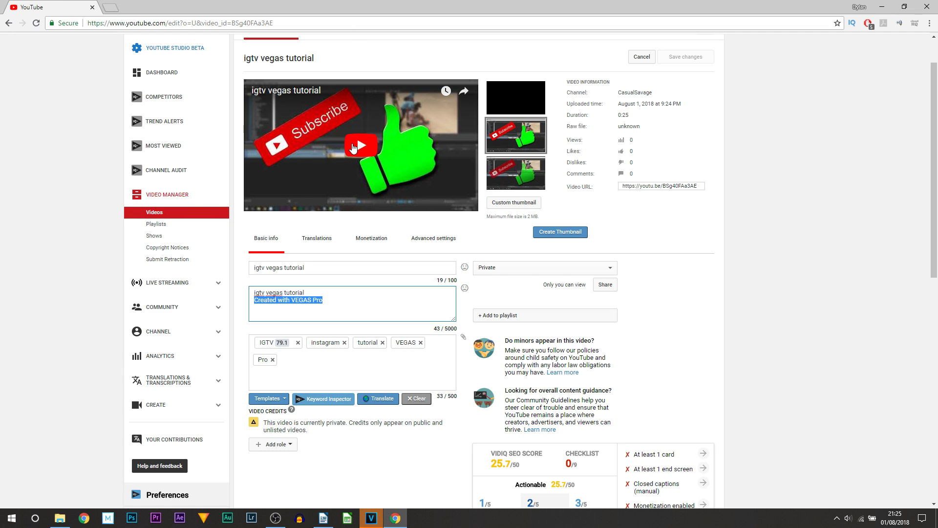
click(318, 194)
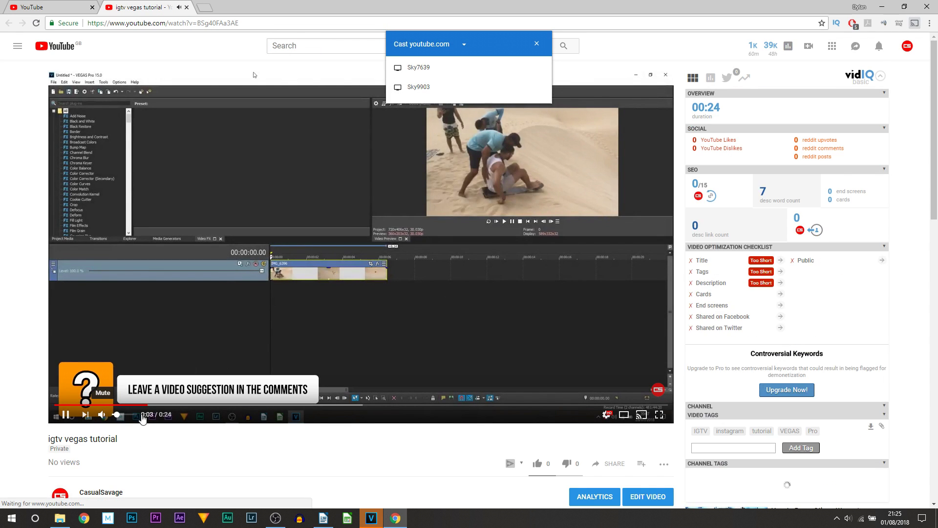
Step: Dismiss the Cast list, mute the video, and set playback quality to 1080p
click(537, 44)
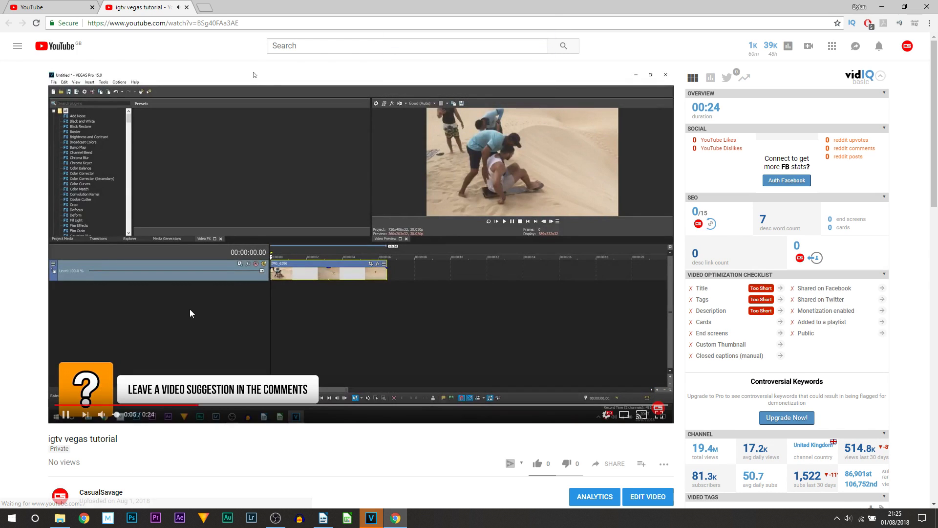
click(99, 420)
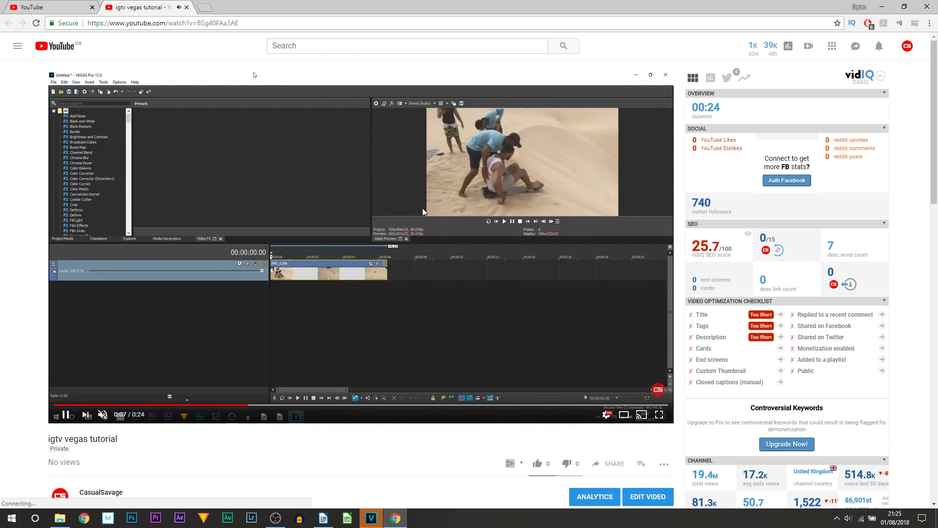
click(605, 419)
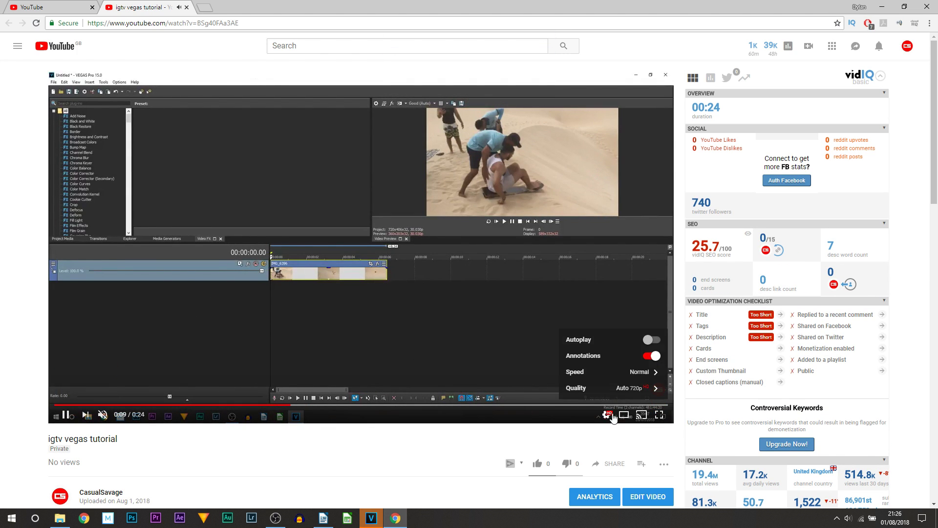
click(630, 389)
click(649, 291)
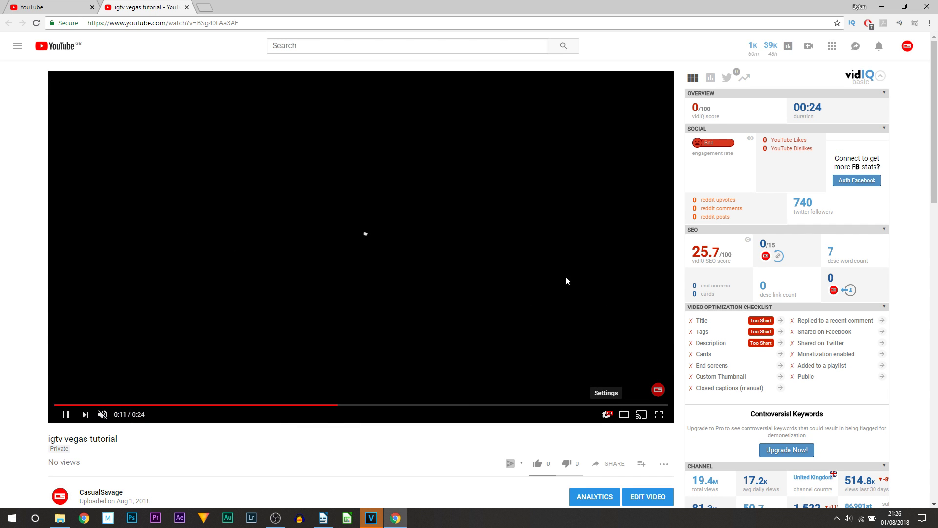